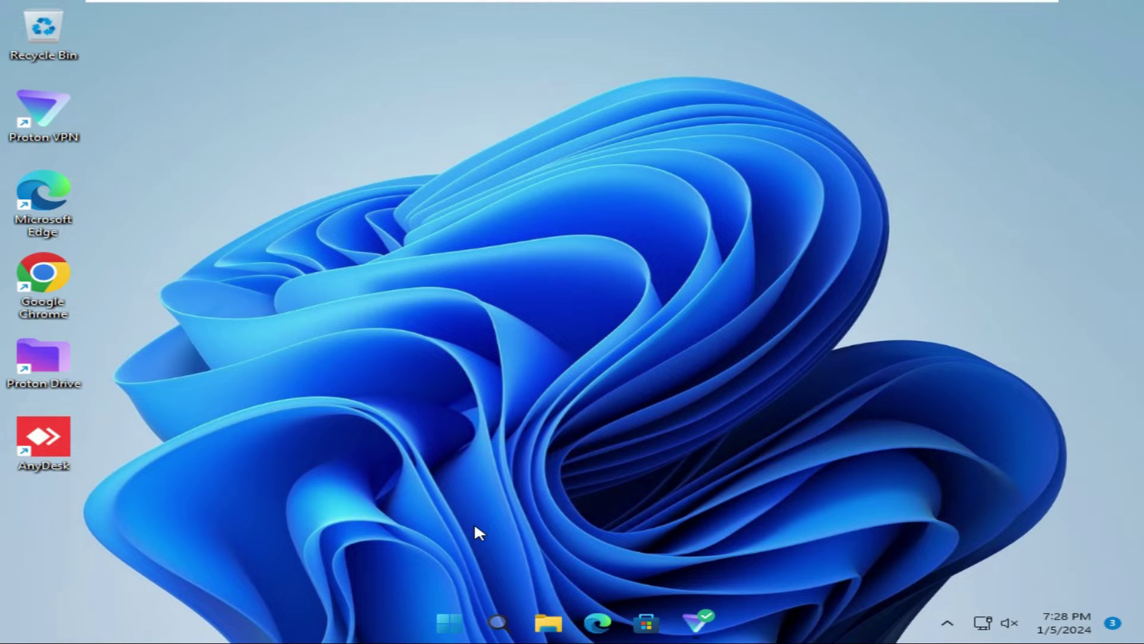
- Open Settings from Start, go to Privacy & security, and scroll down to App permissions
left_click(449, 624)
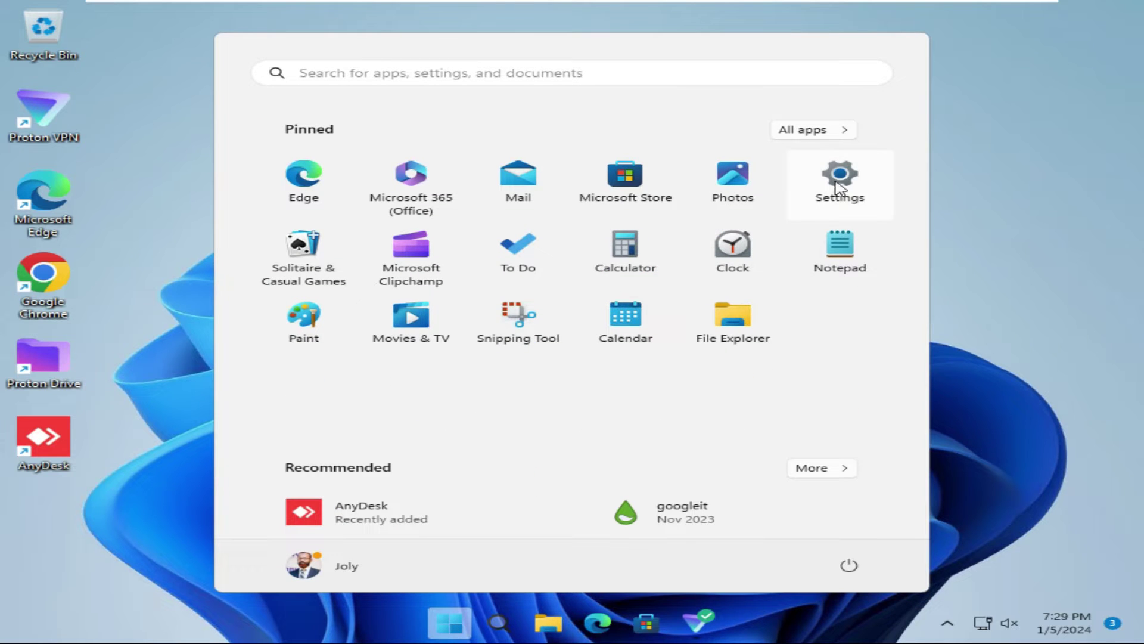
left_click(840, 193)
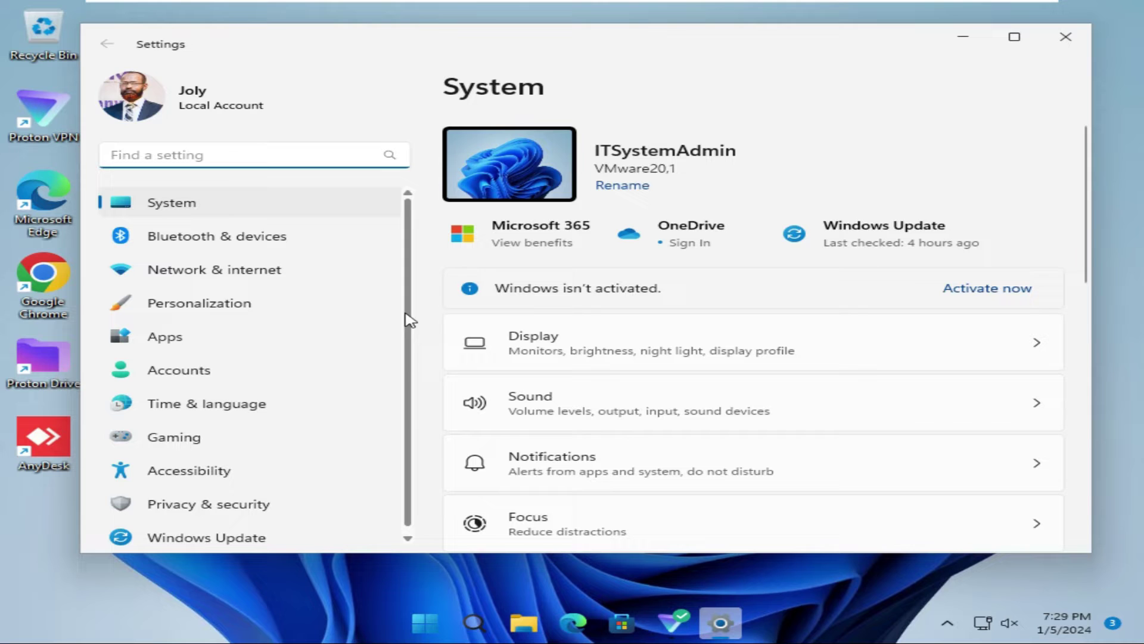
scroll(410, 320, "down", 1)
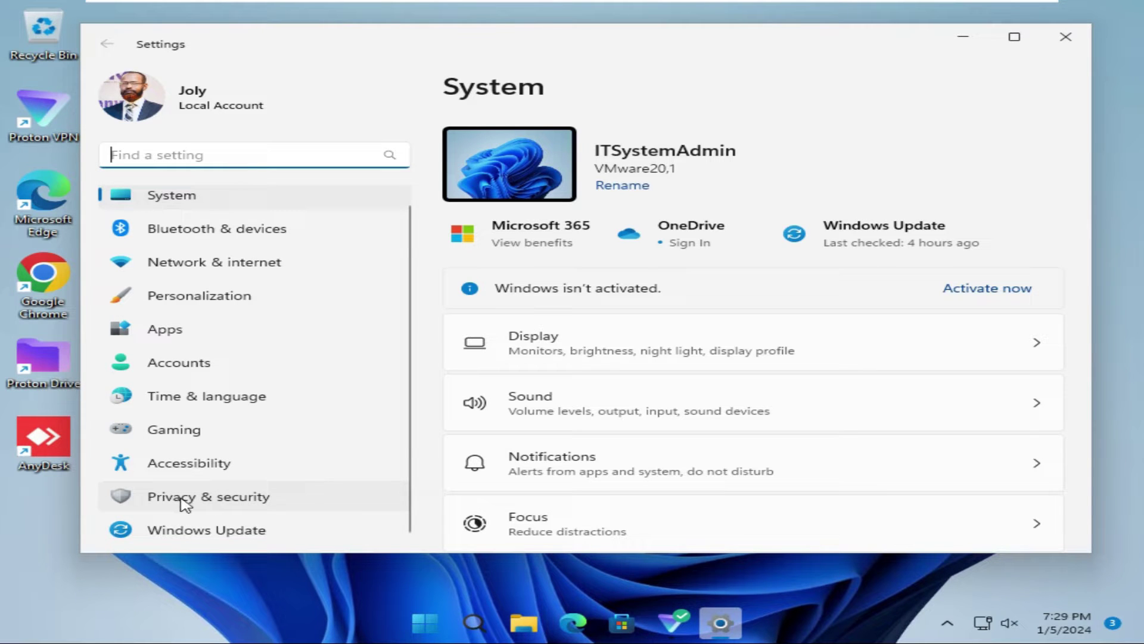
left_click(211, 494)
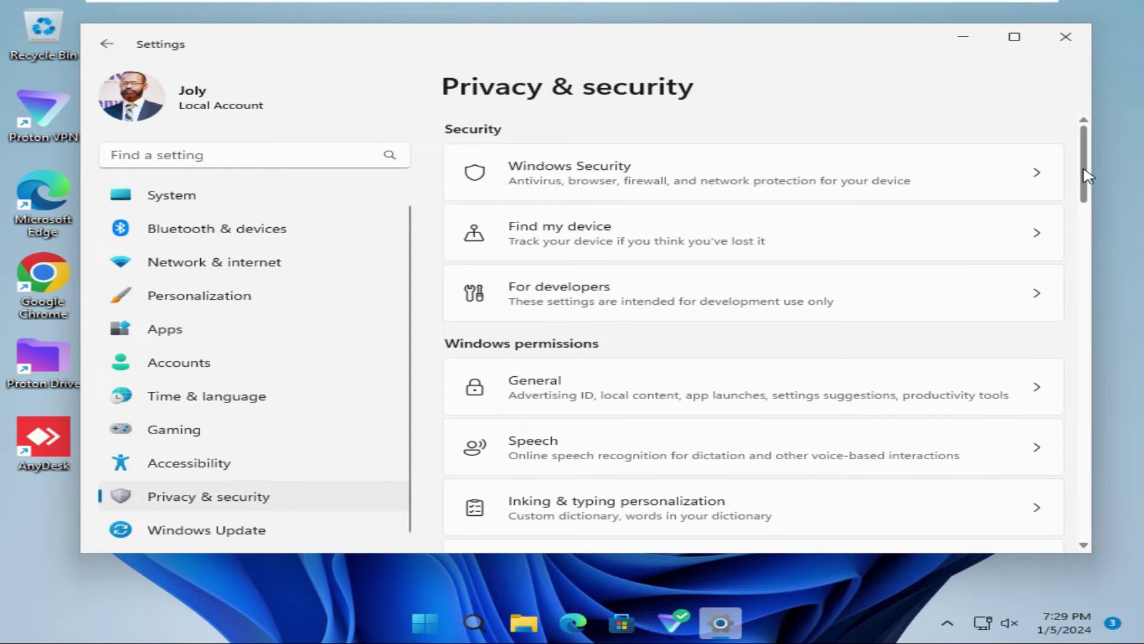
left_click_drag(1085, 174, 1101, 284)
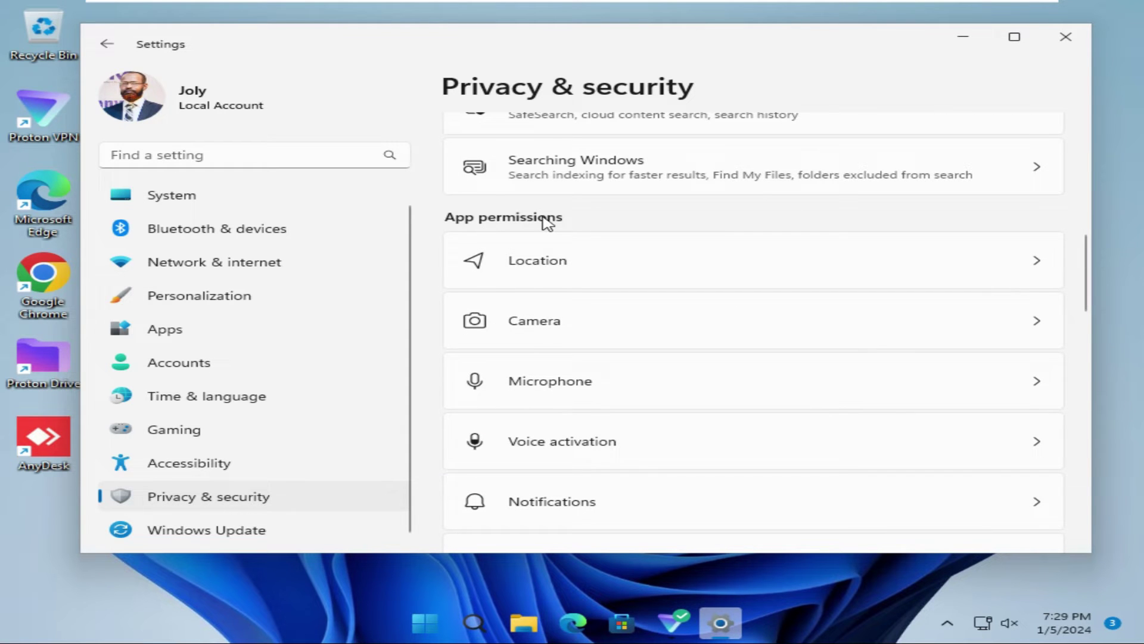
- Turn Camera access On in the Camera permissions, review the app list, then close Settings
left_click(1040, 326)
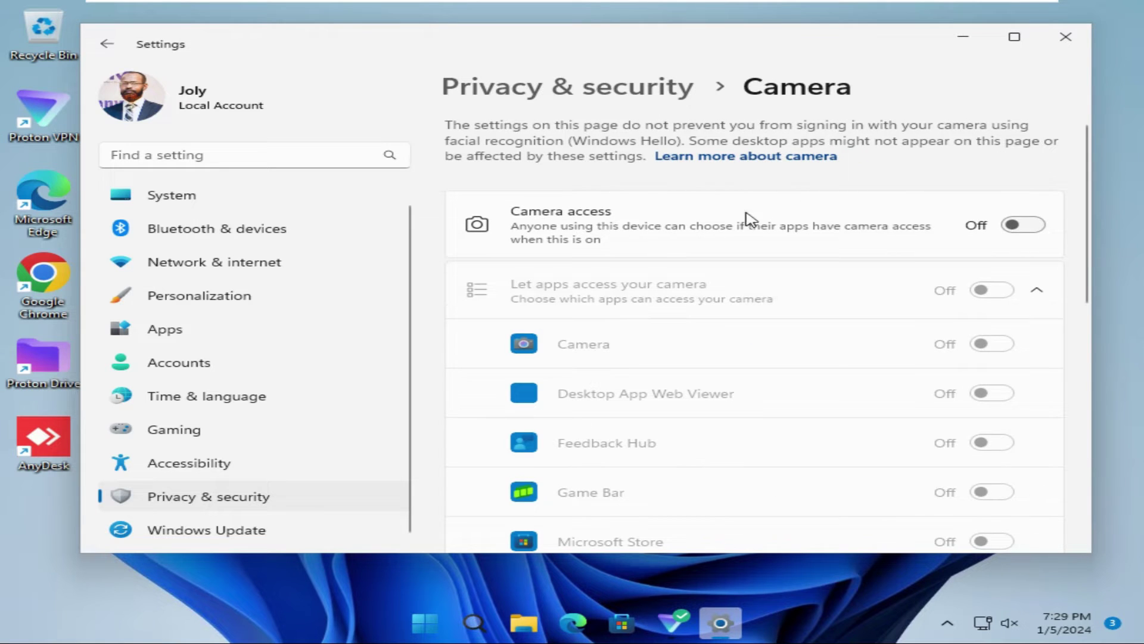
left_click(1025, 226)
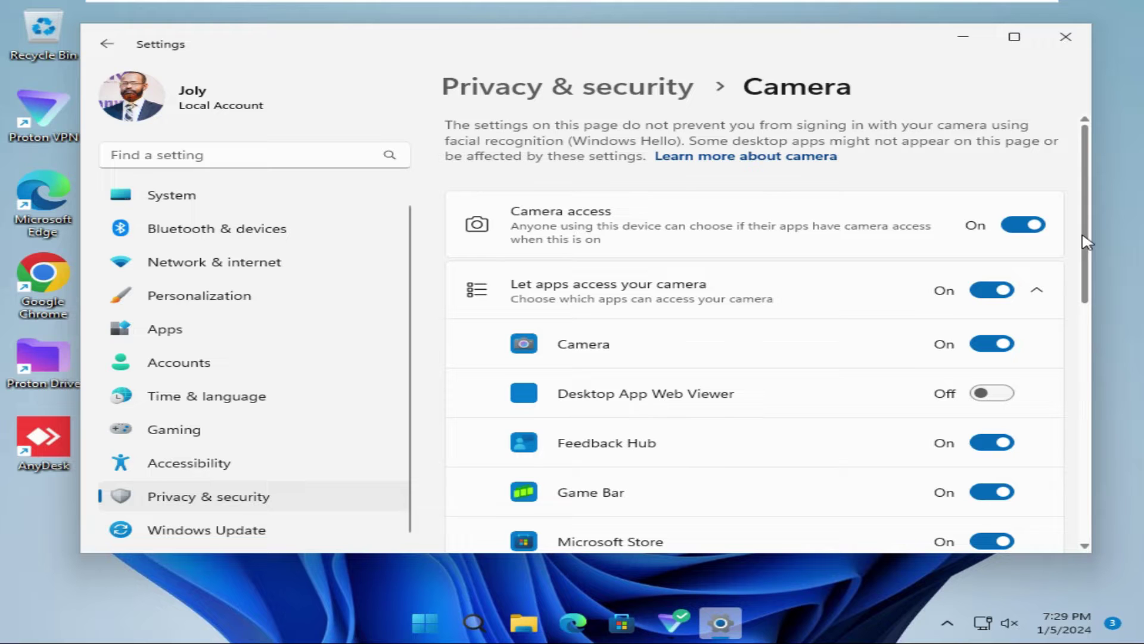
left_click_drag(1086, 241, 1087, 325)
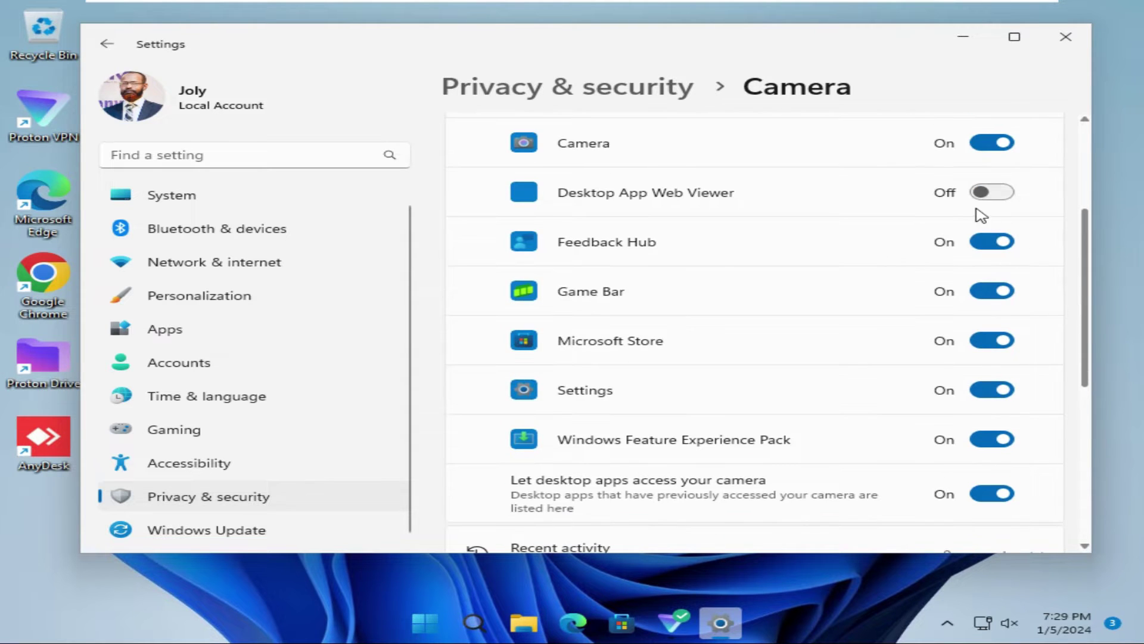
scroll(1048, 525, "up", 4)
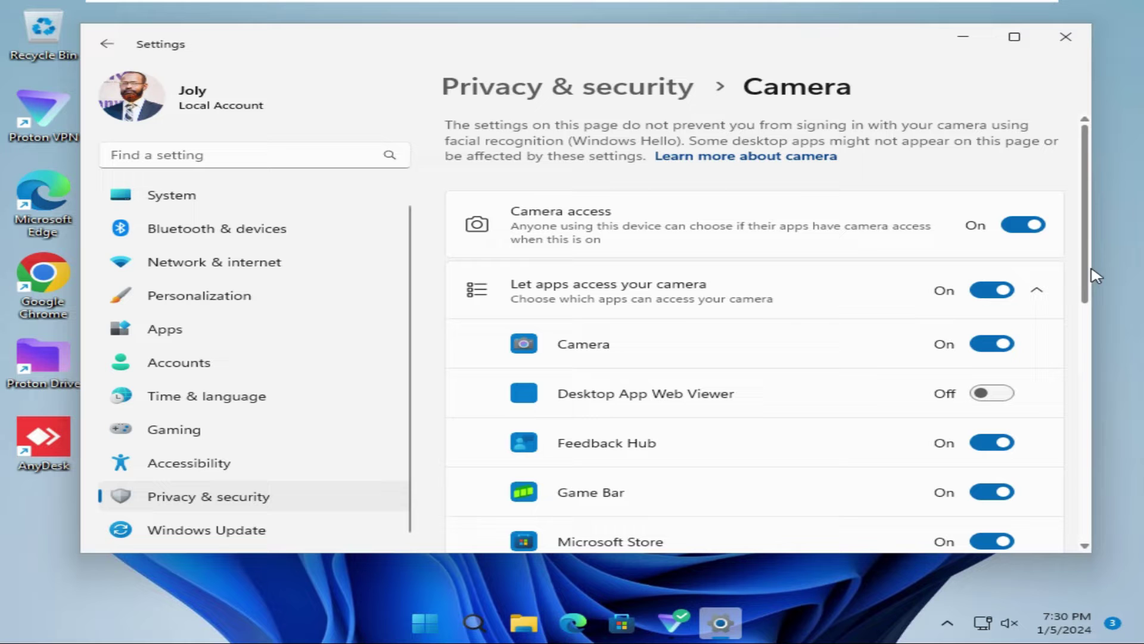
left_click(1059, 43)
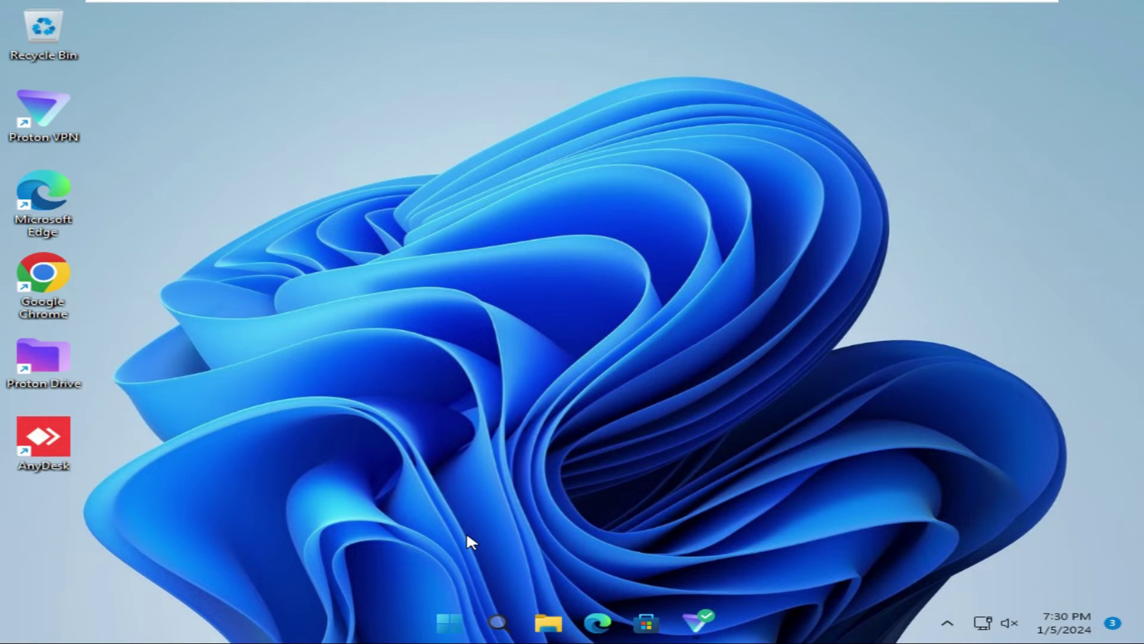
- Reopen Settings and go to Apps > Installed apps, where Camera is among 49 apps
left_click(447, 625)
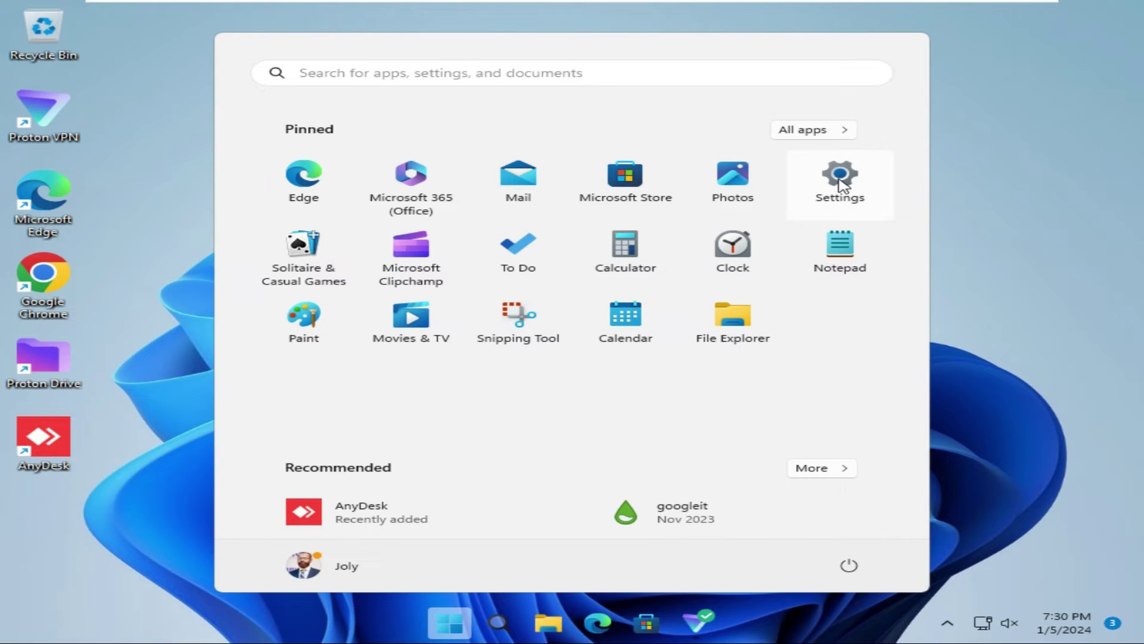
left_click(841, 182)
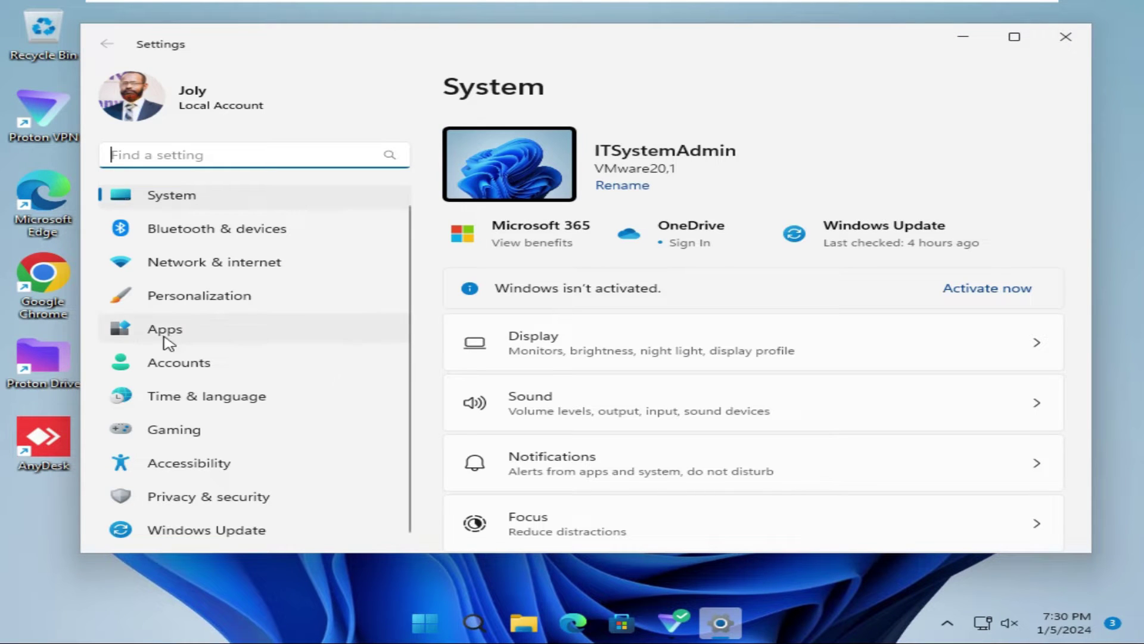
left_click(189, 335)
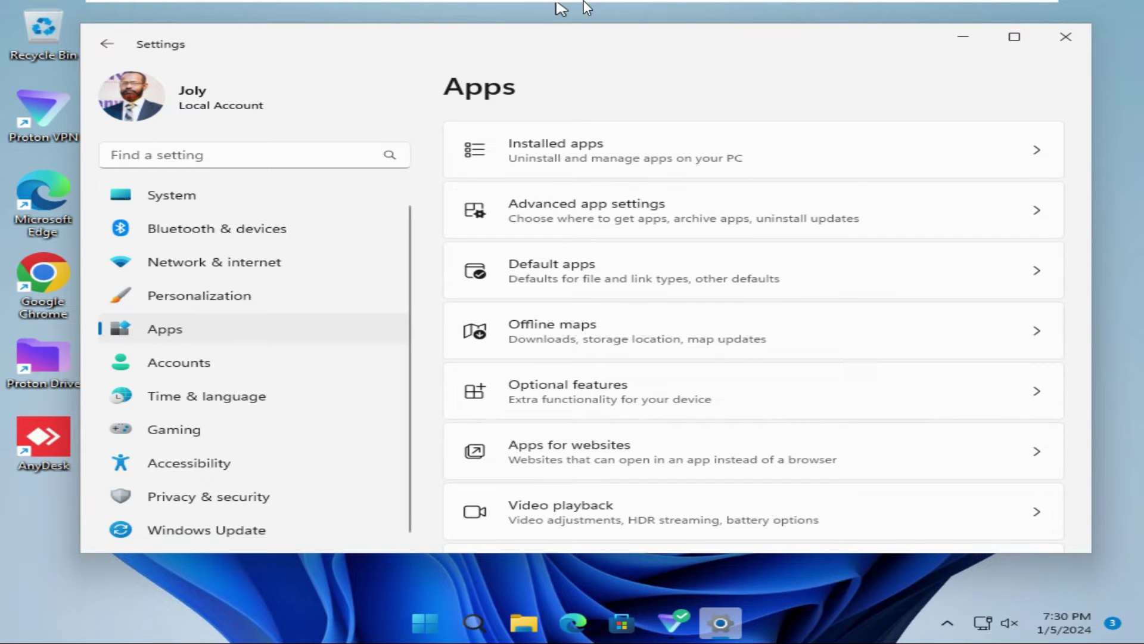
left_click(583, 156)
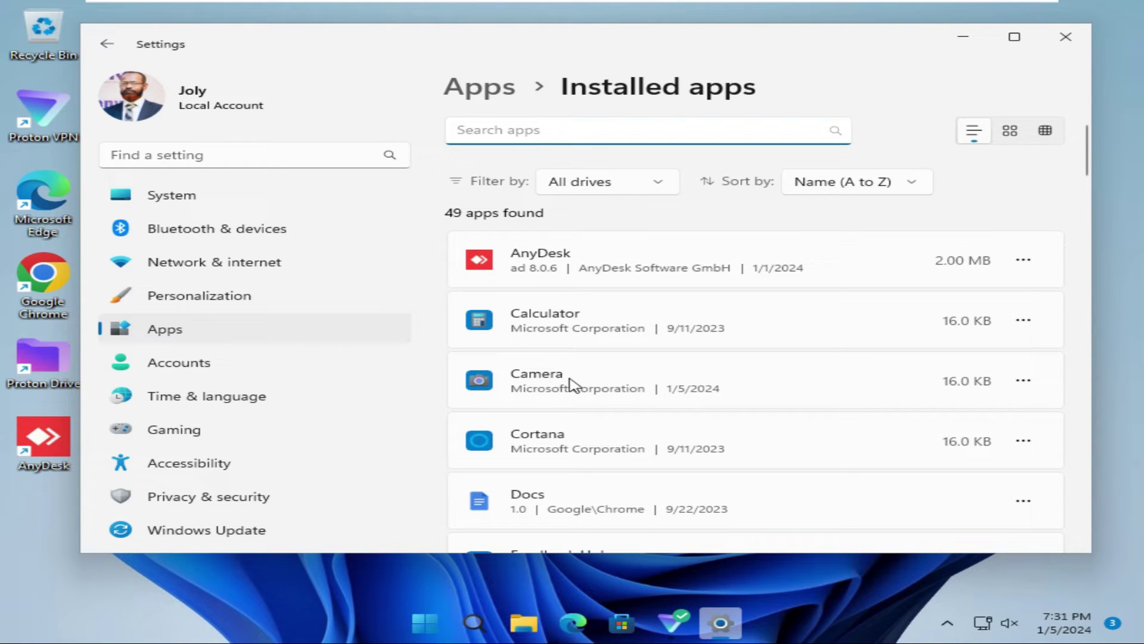
- Open the Camera app's advanced options and scroll down to its Reset section
left_click(1025, 382)
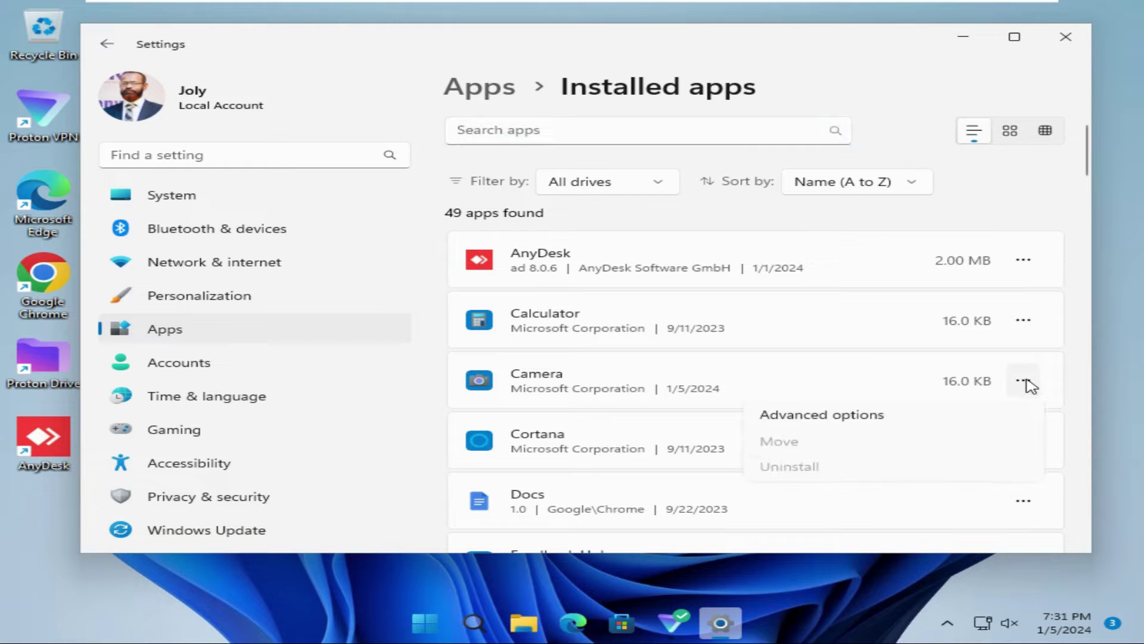
left_click(834, 421)
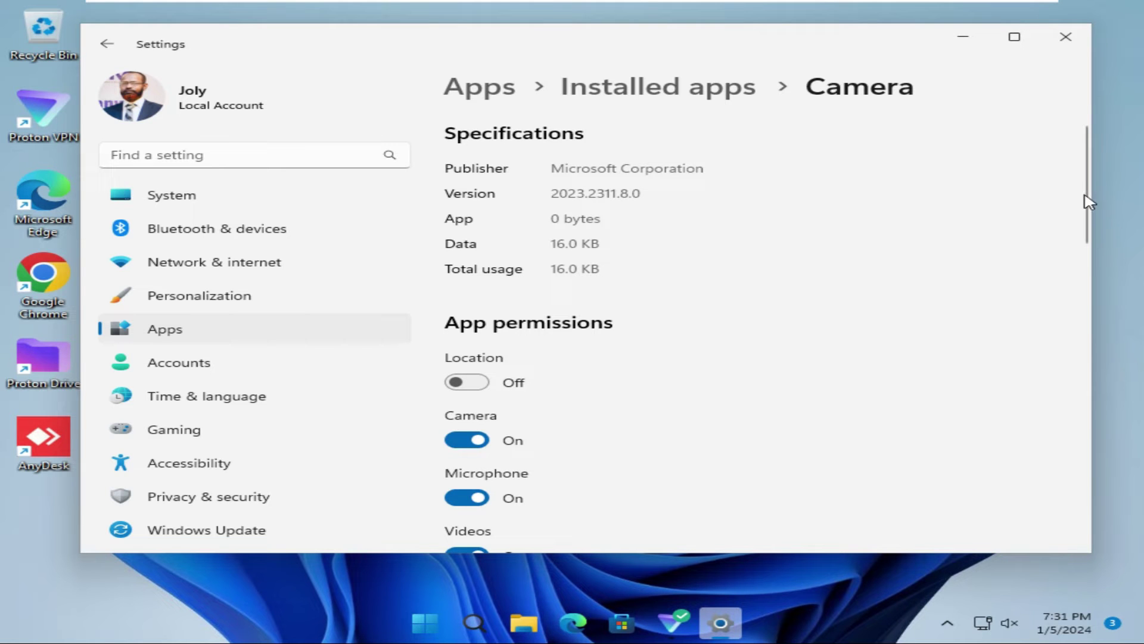
scroll(1094, 222, "down", 1)
scroll(1093, 222, "down", 4)
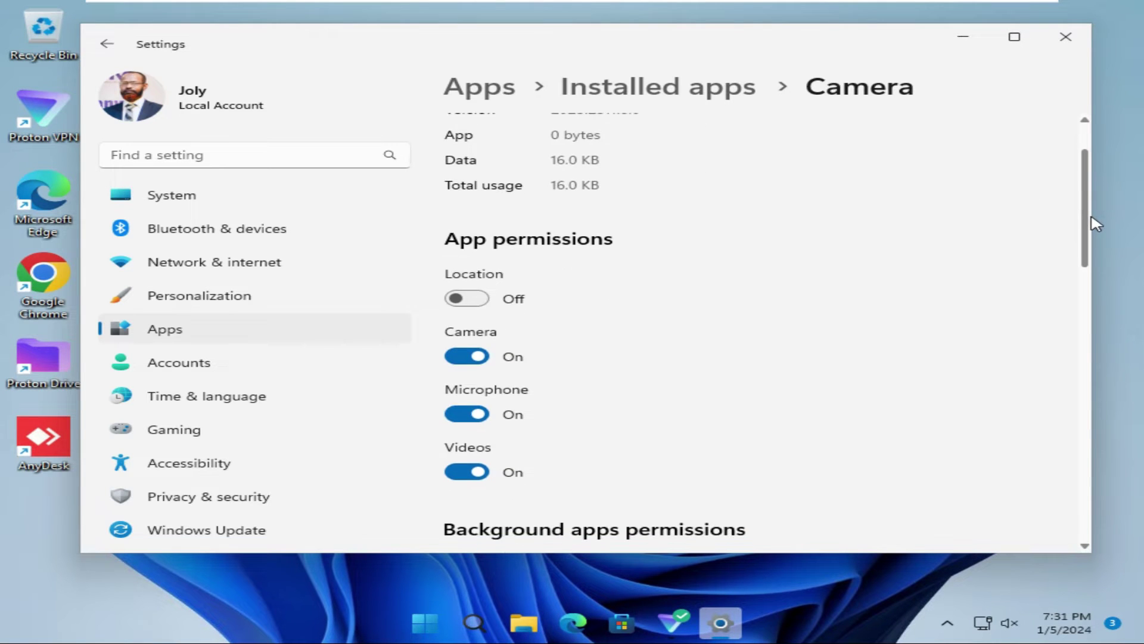
scroll(1091, 248, "up", 1)
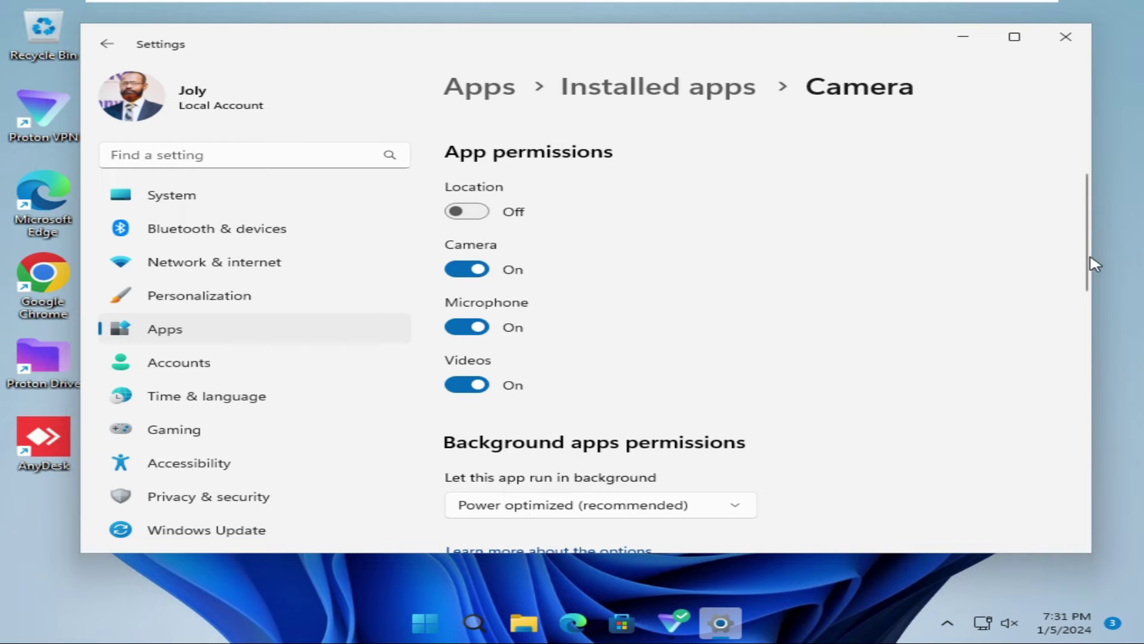
left_click_drag(1090, 262, 1094, 456)
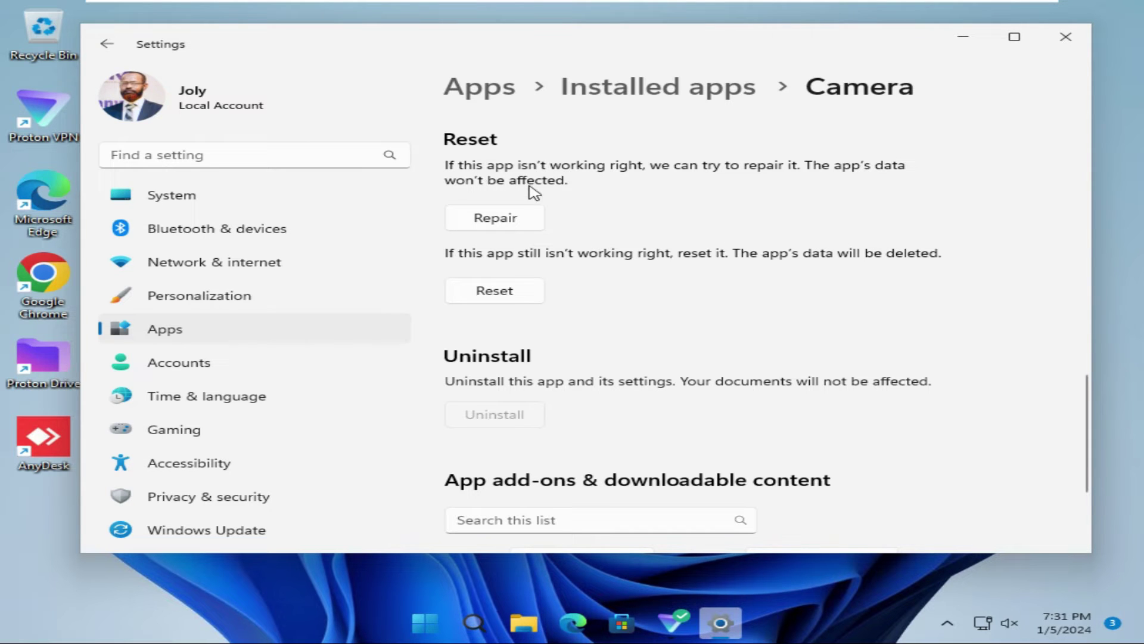
- Repair the Camera app, then reset it and confirm the reset, and close Settings
left_click(504, 222)
left_click(498, 296)
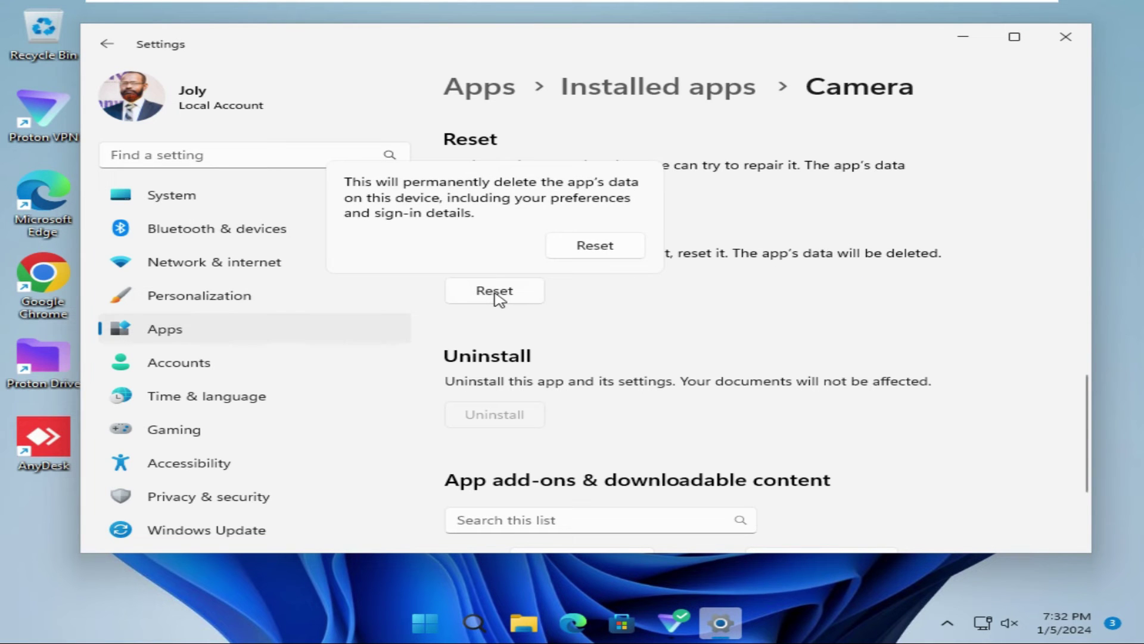
left_click(595, 246)
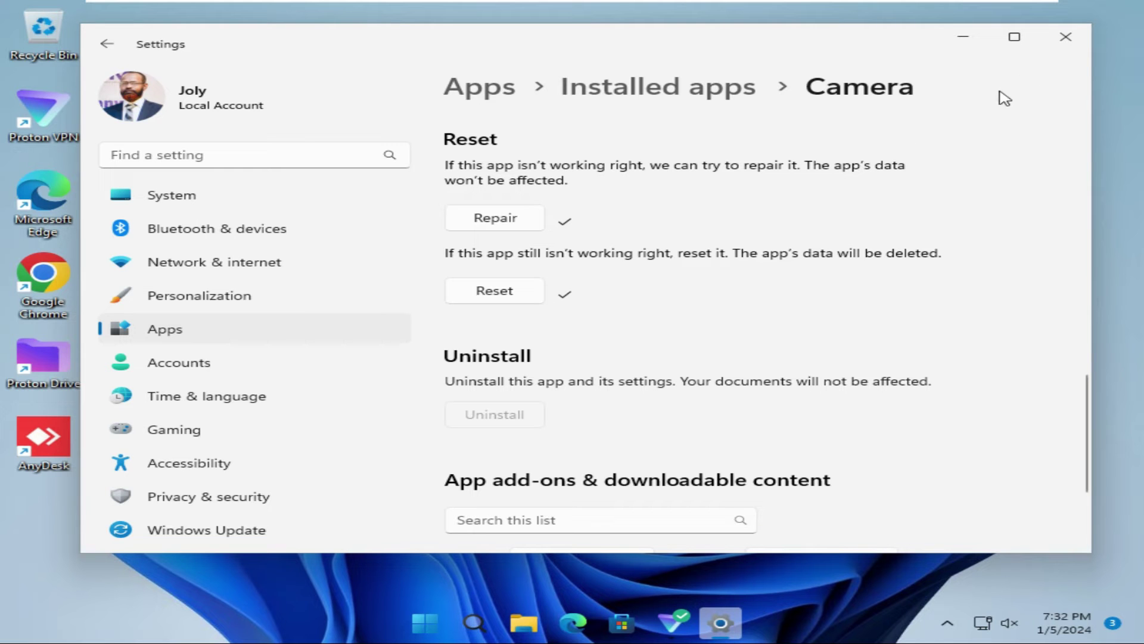
left_click(1081, 47)
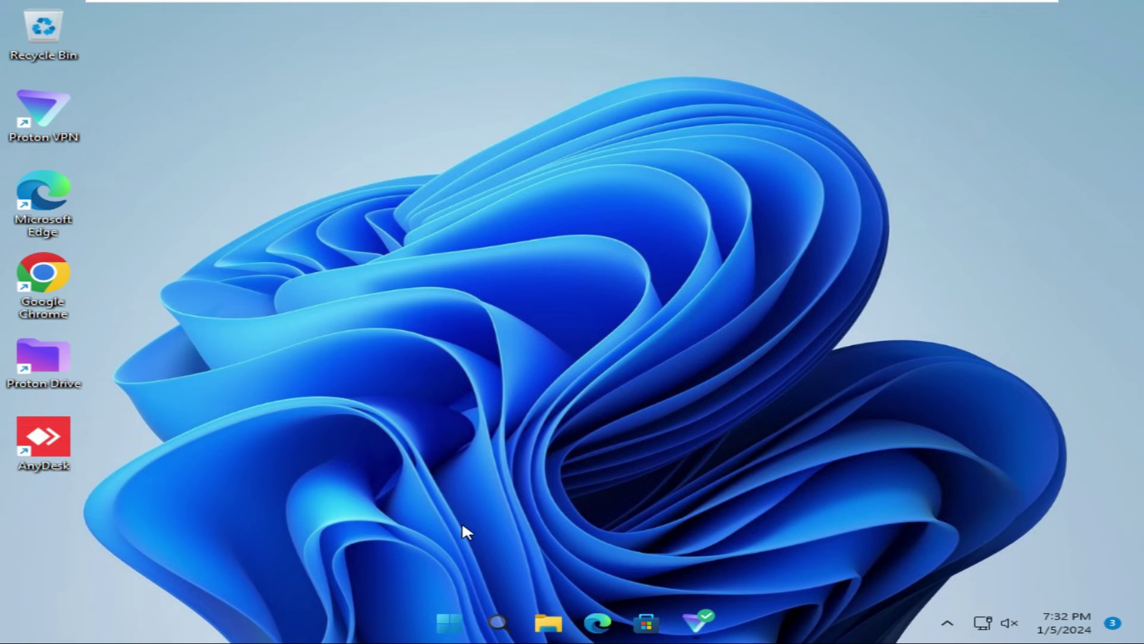
- Open Device Manager from the Start right-click menu and expand Cameras
right_click(447, 621)
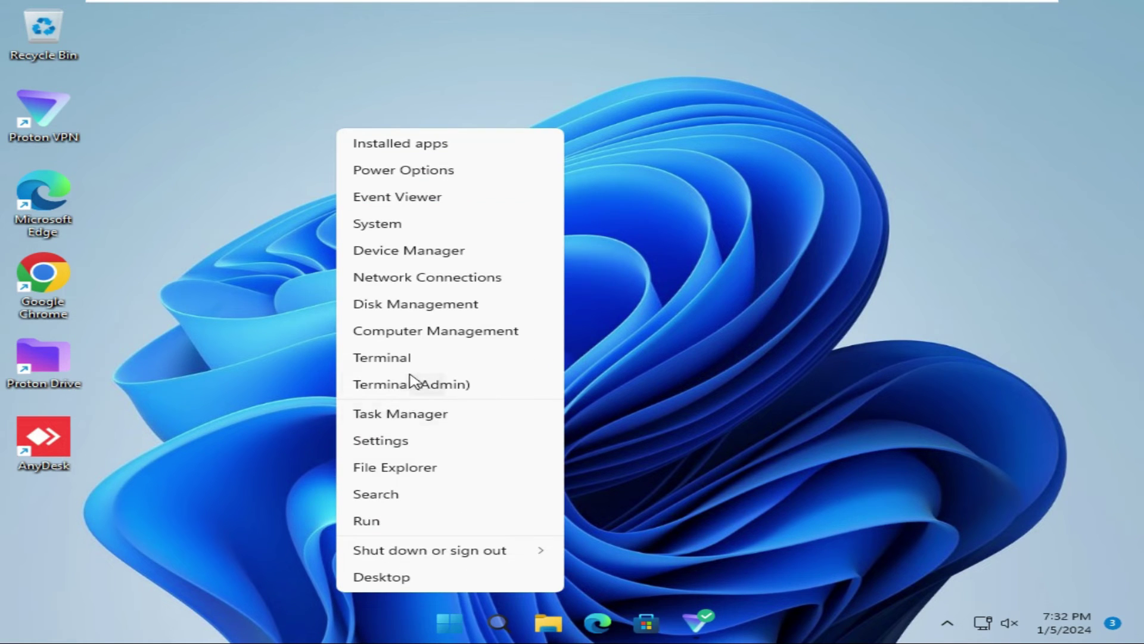
left_click(436, 250)
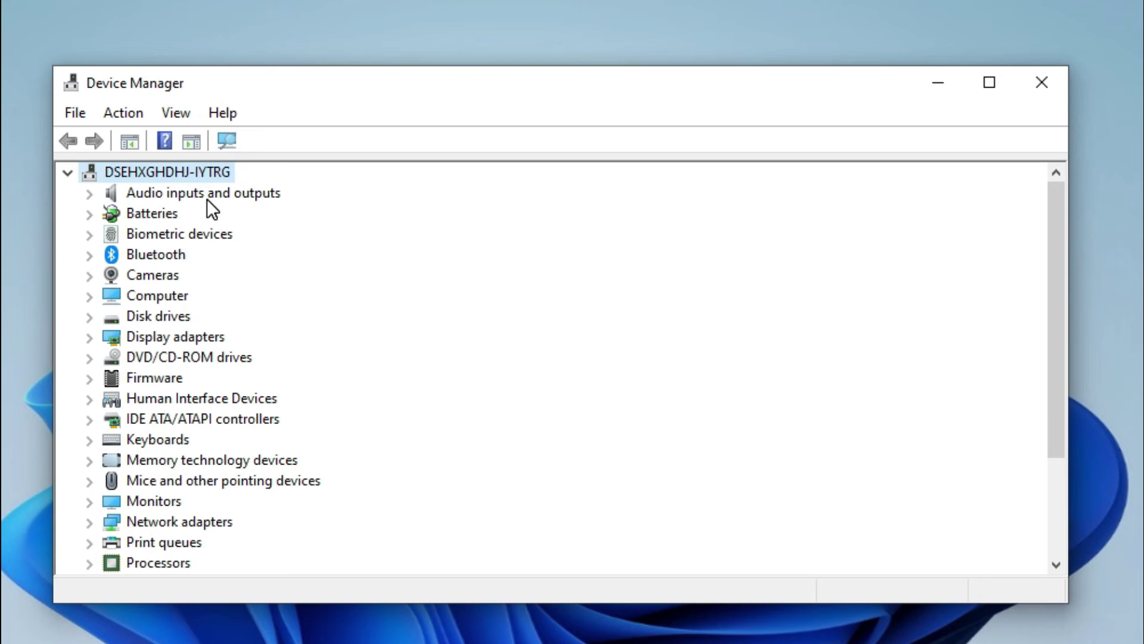
left_click(144, 278)
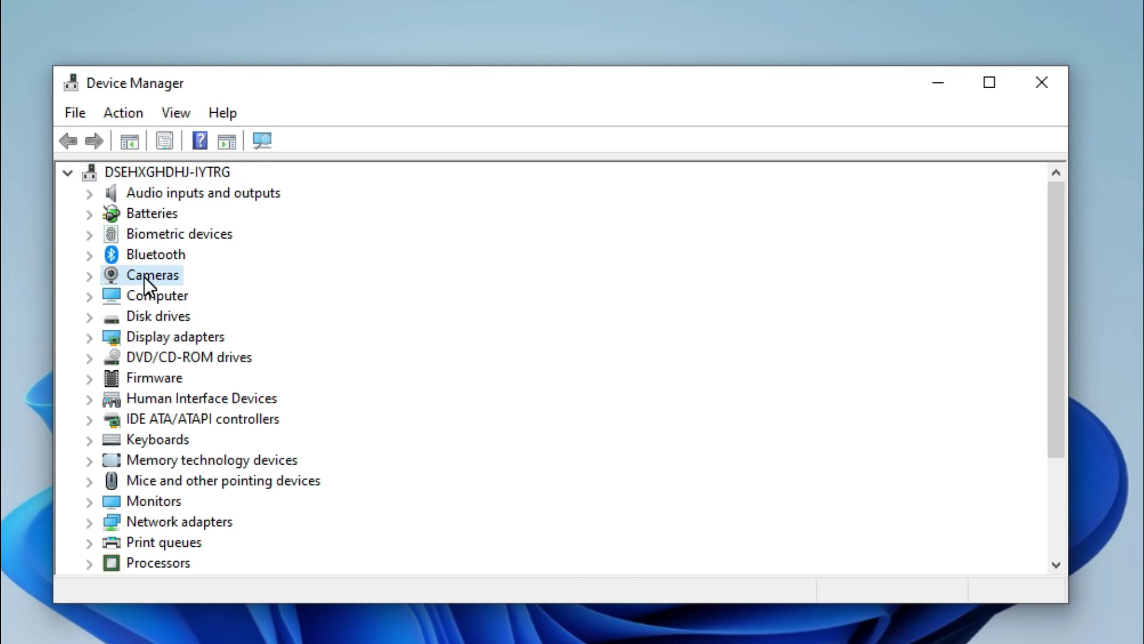
left_click(89, 275)
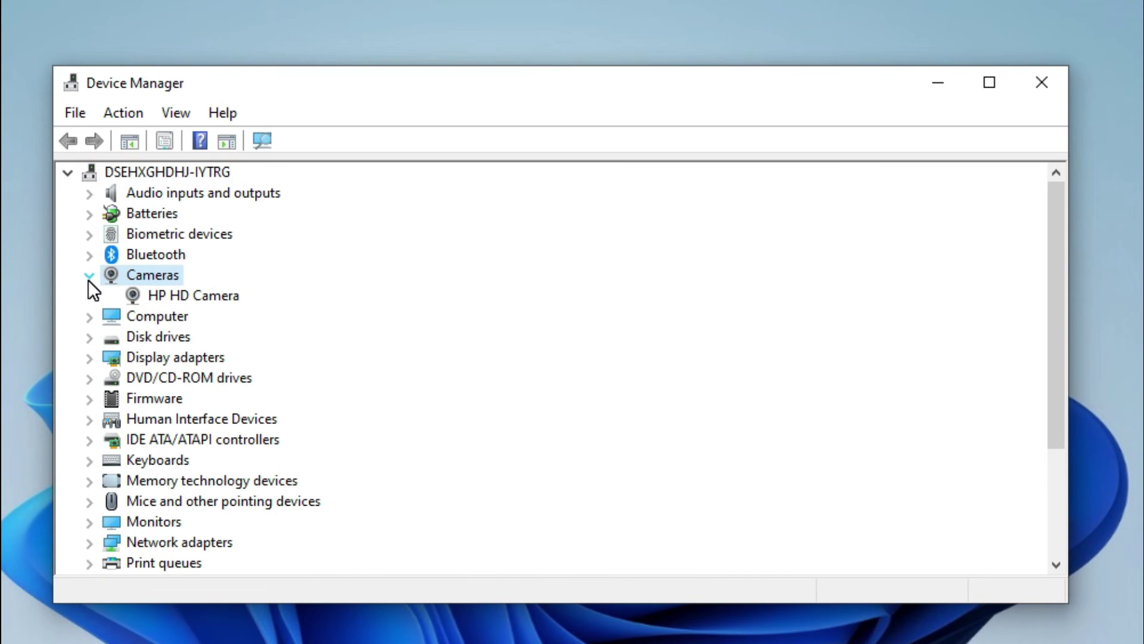
- Uninstall the HP HD Camera device and confirm the uninstall
left_click(185, 297)
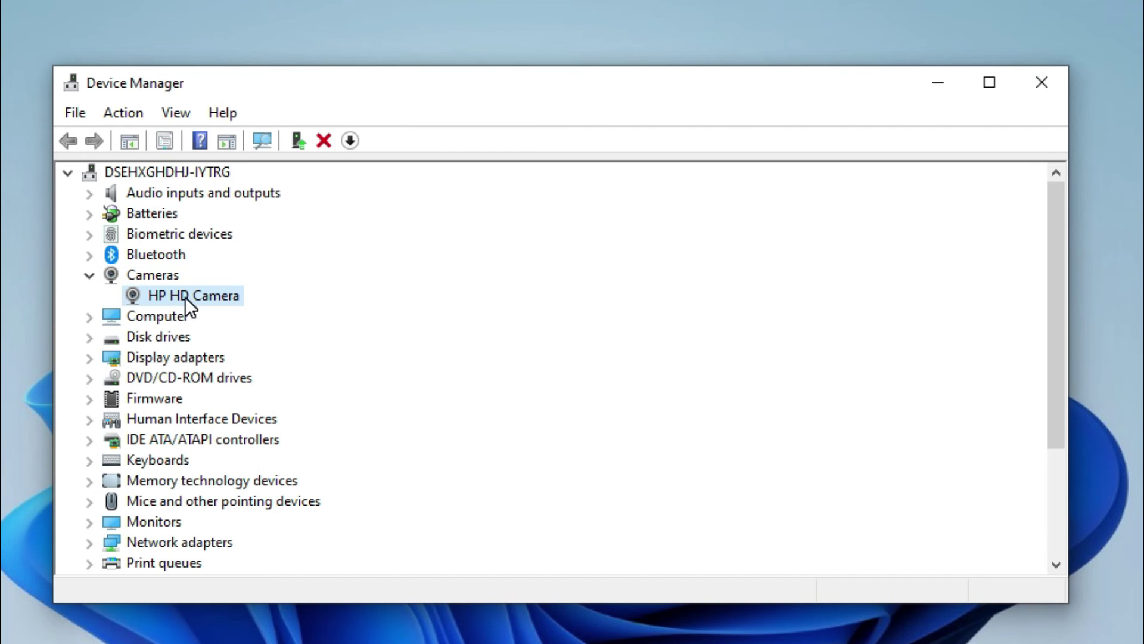
right_click(185, 297)
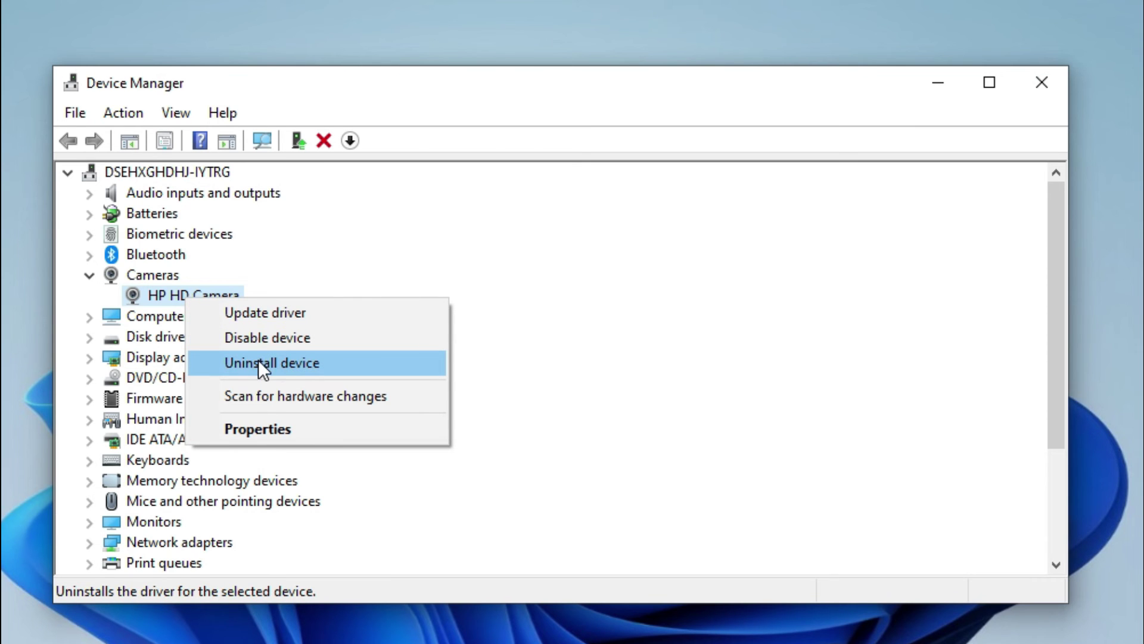
left_click(292, 361)
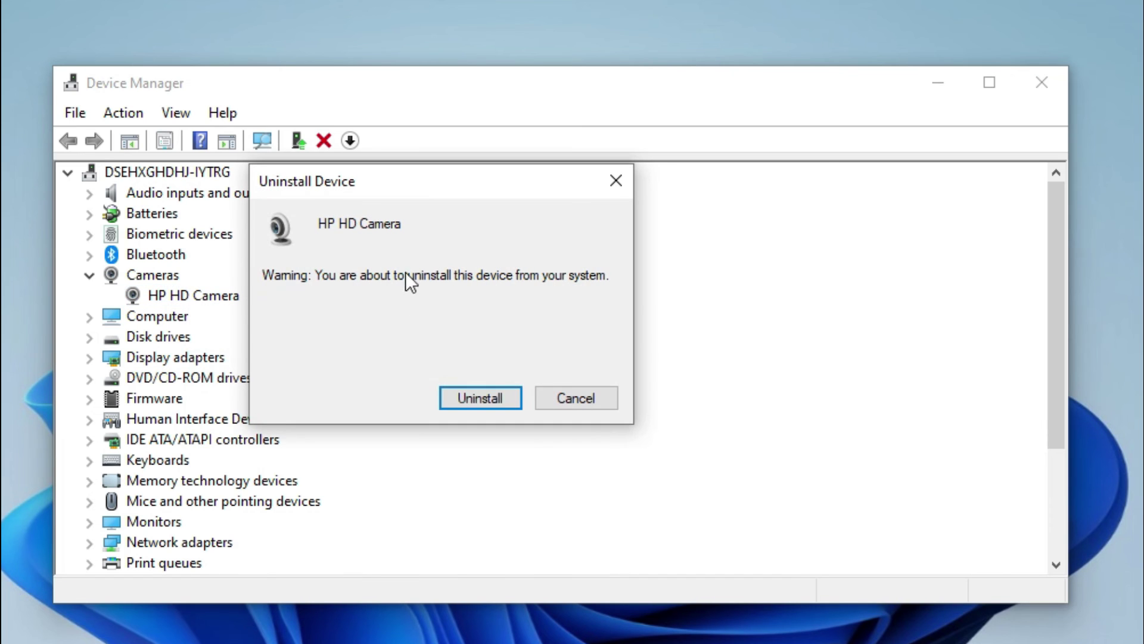
left_click(482, 400)
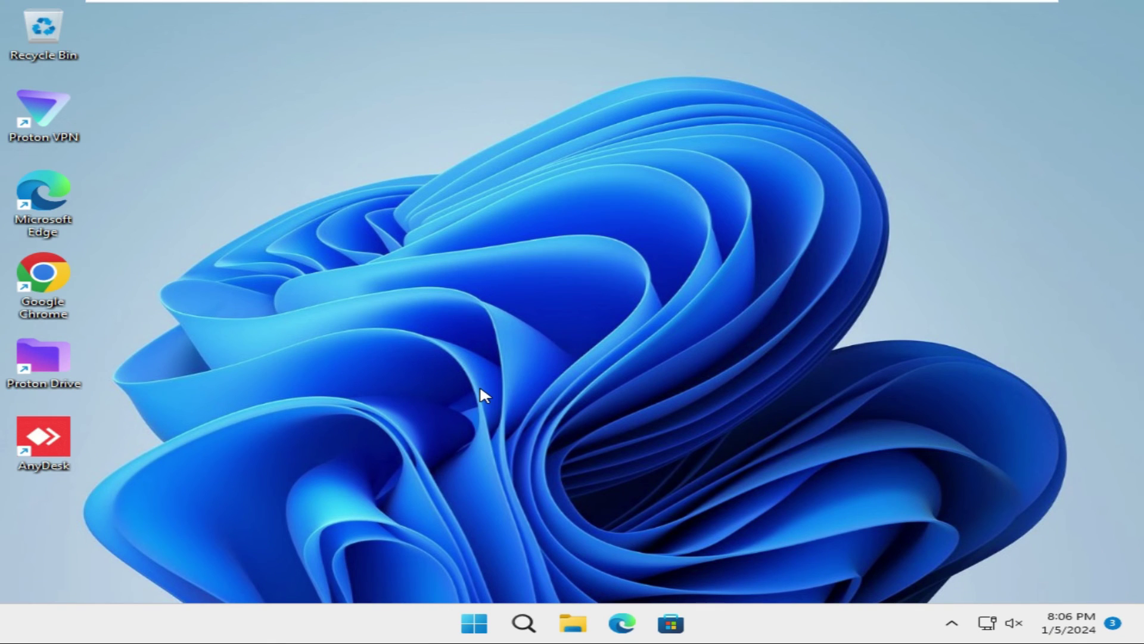
- Reopen Device Manager, check that HP HD Camera is listed under Cameras again, then close it
right_click(477, 622)
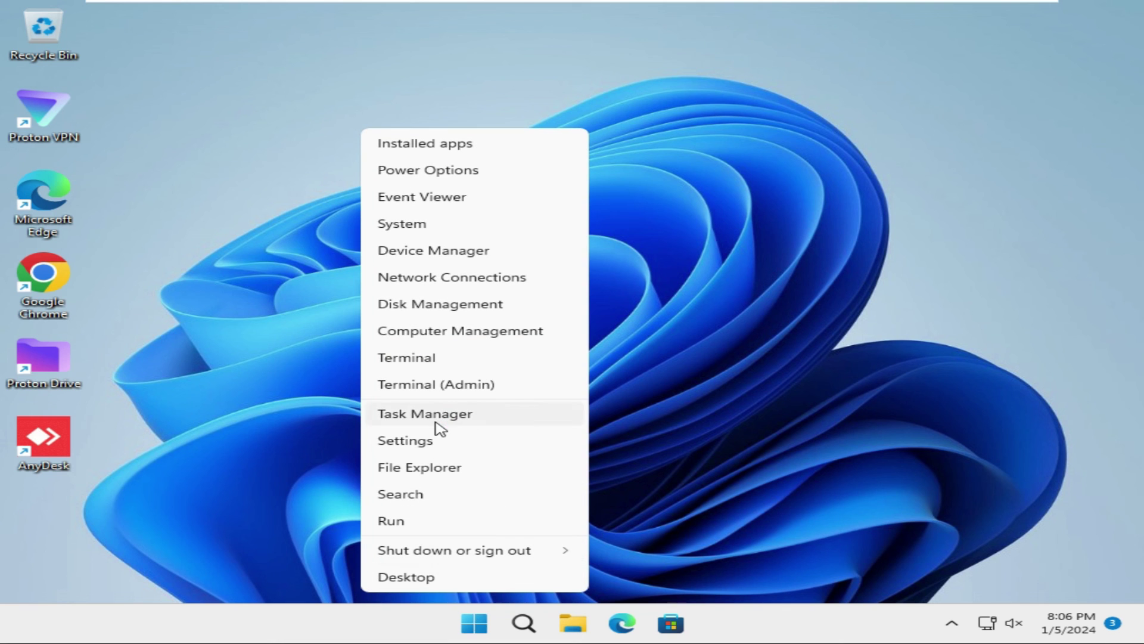
left_click(442, 256)
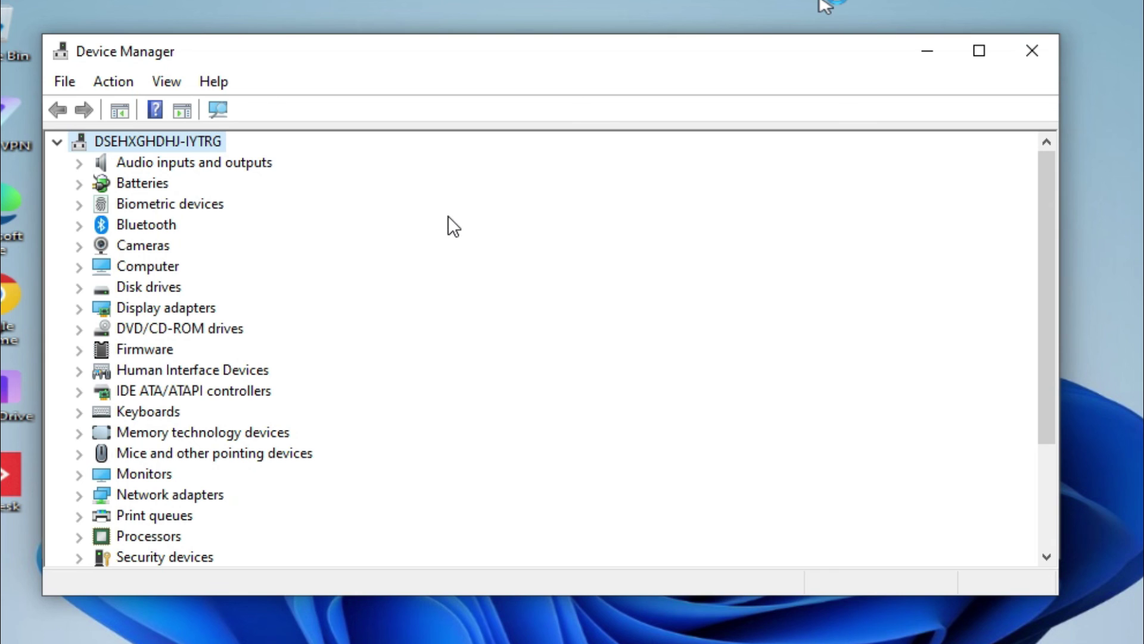
left_click(166, 244)
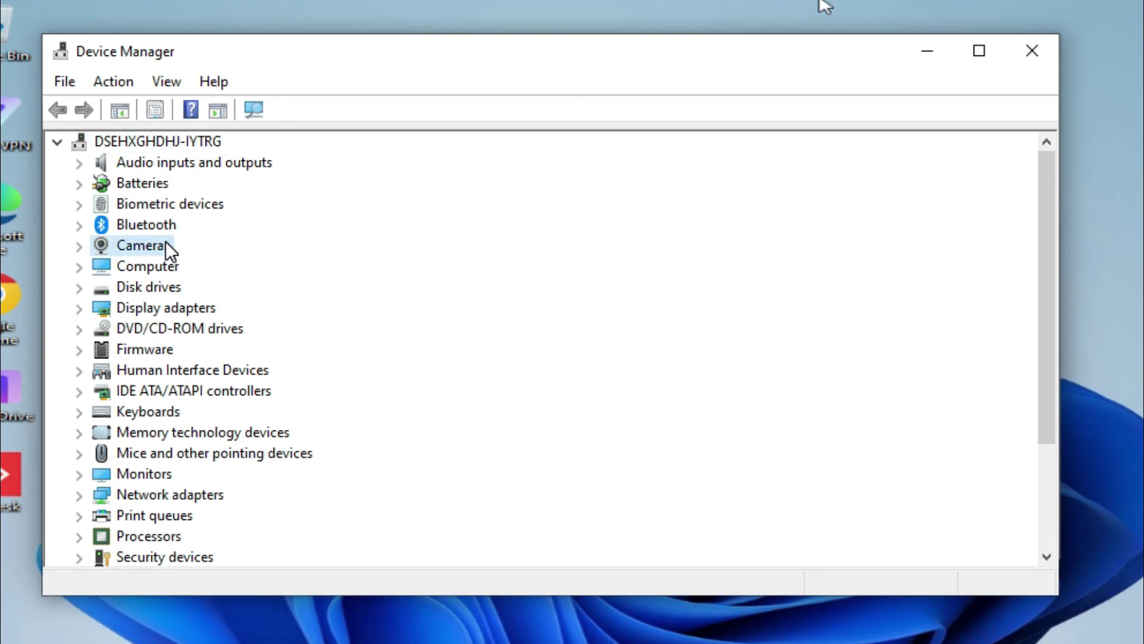
double_click(166, 244)
left_click(160, 266)
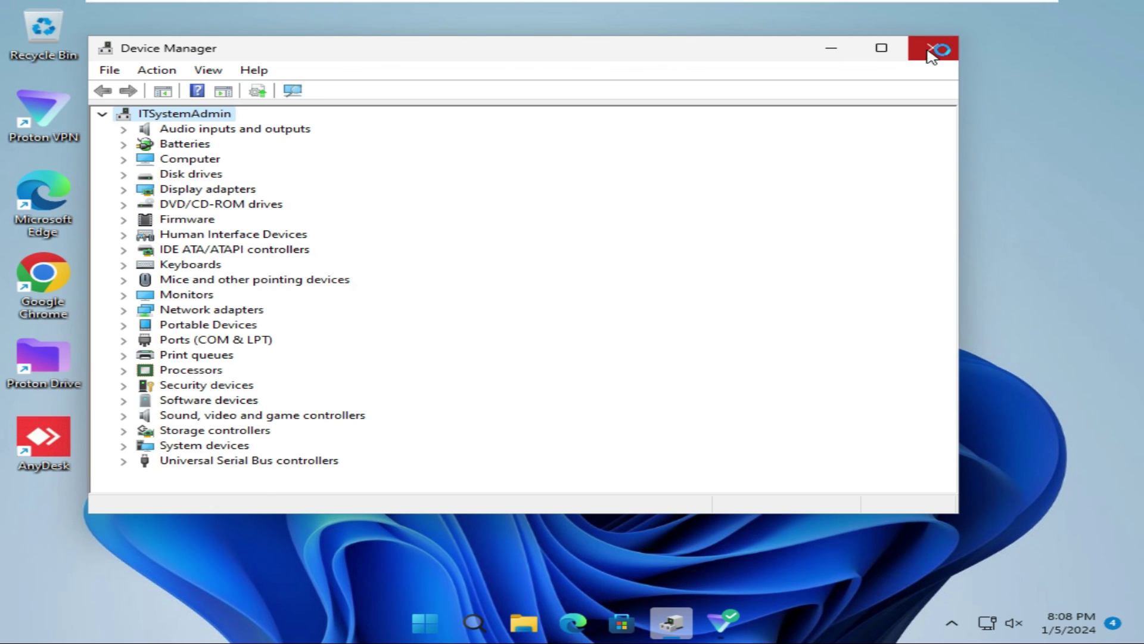
left_click(934, 50)
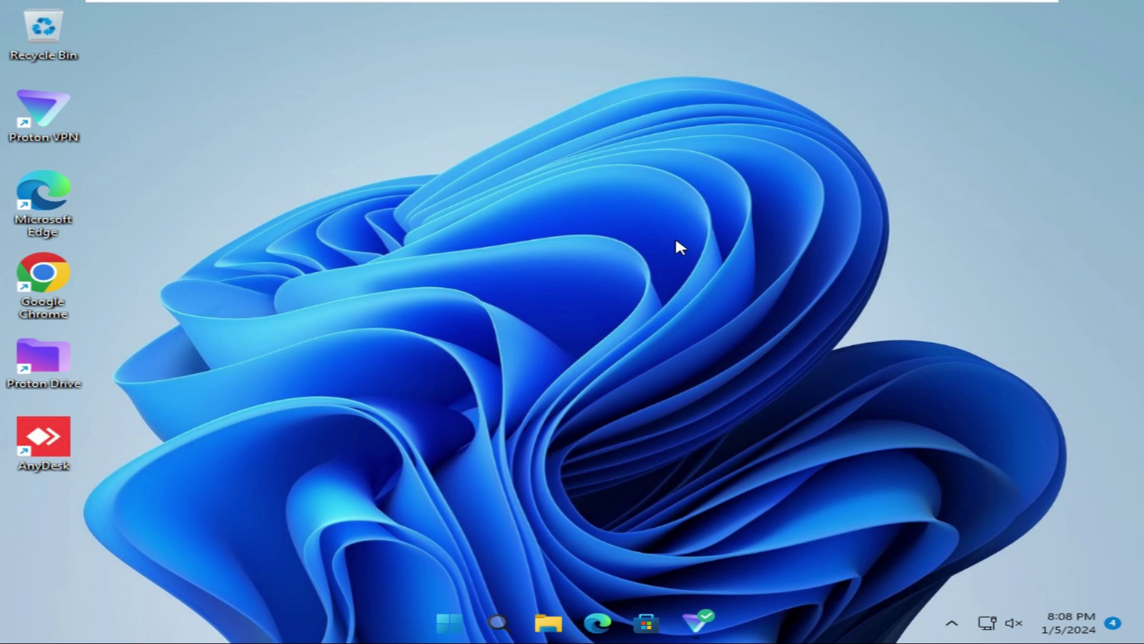